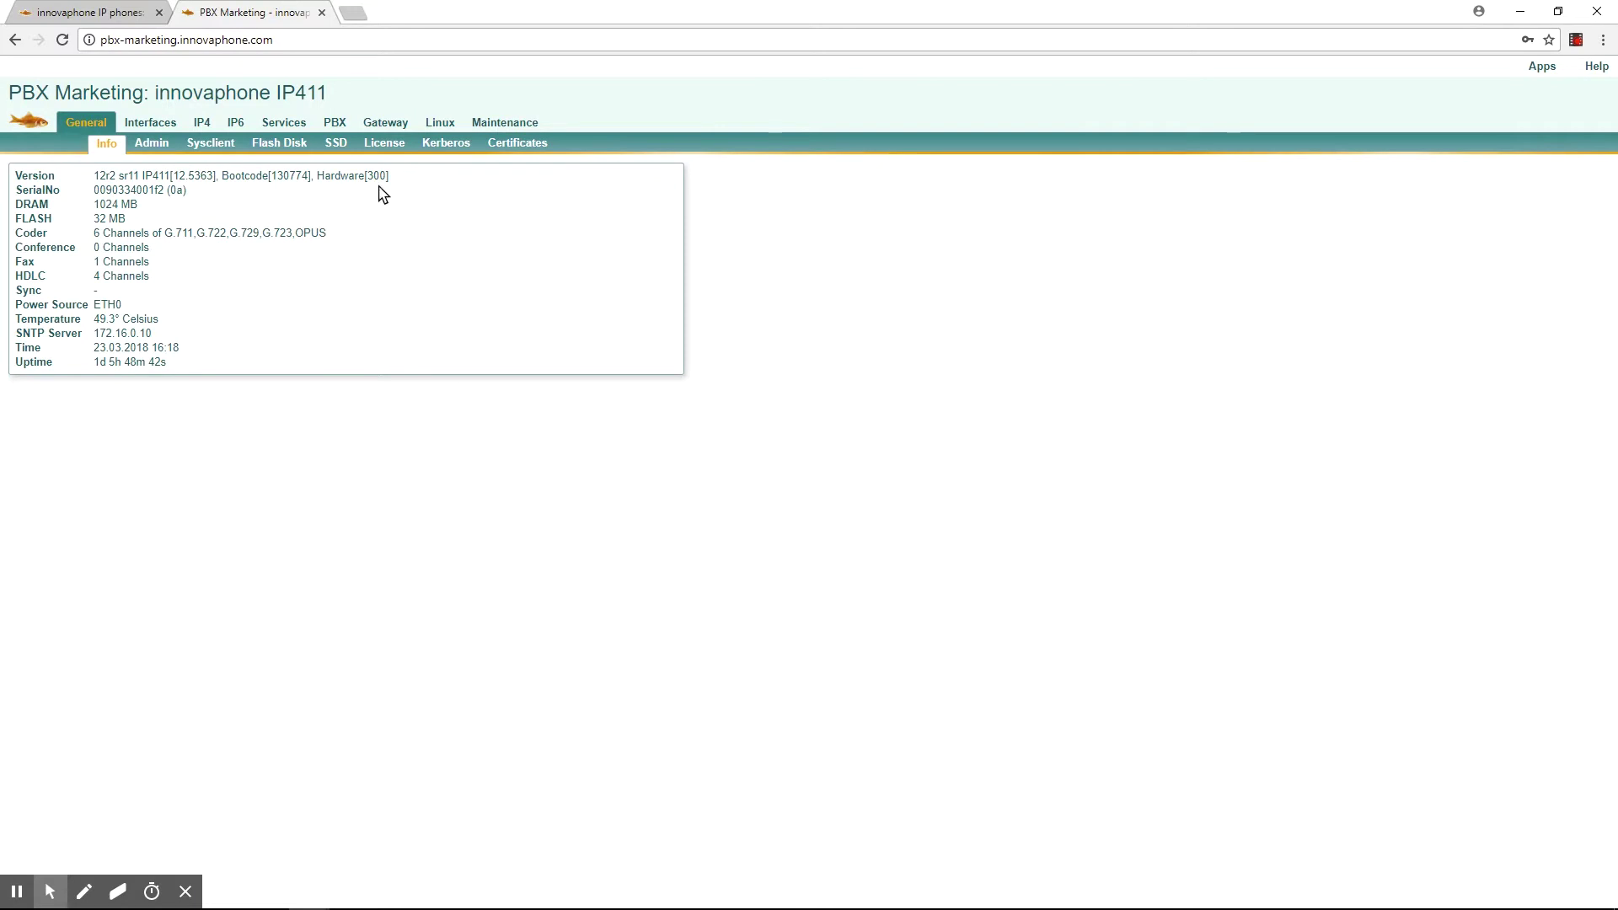
# Open the PBX myPBX config and launch the myPBX start page in the web browser.
pyautogui.click(342, 124)
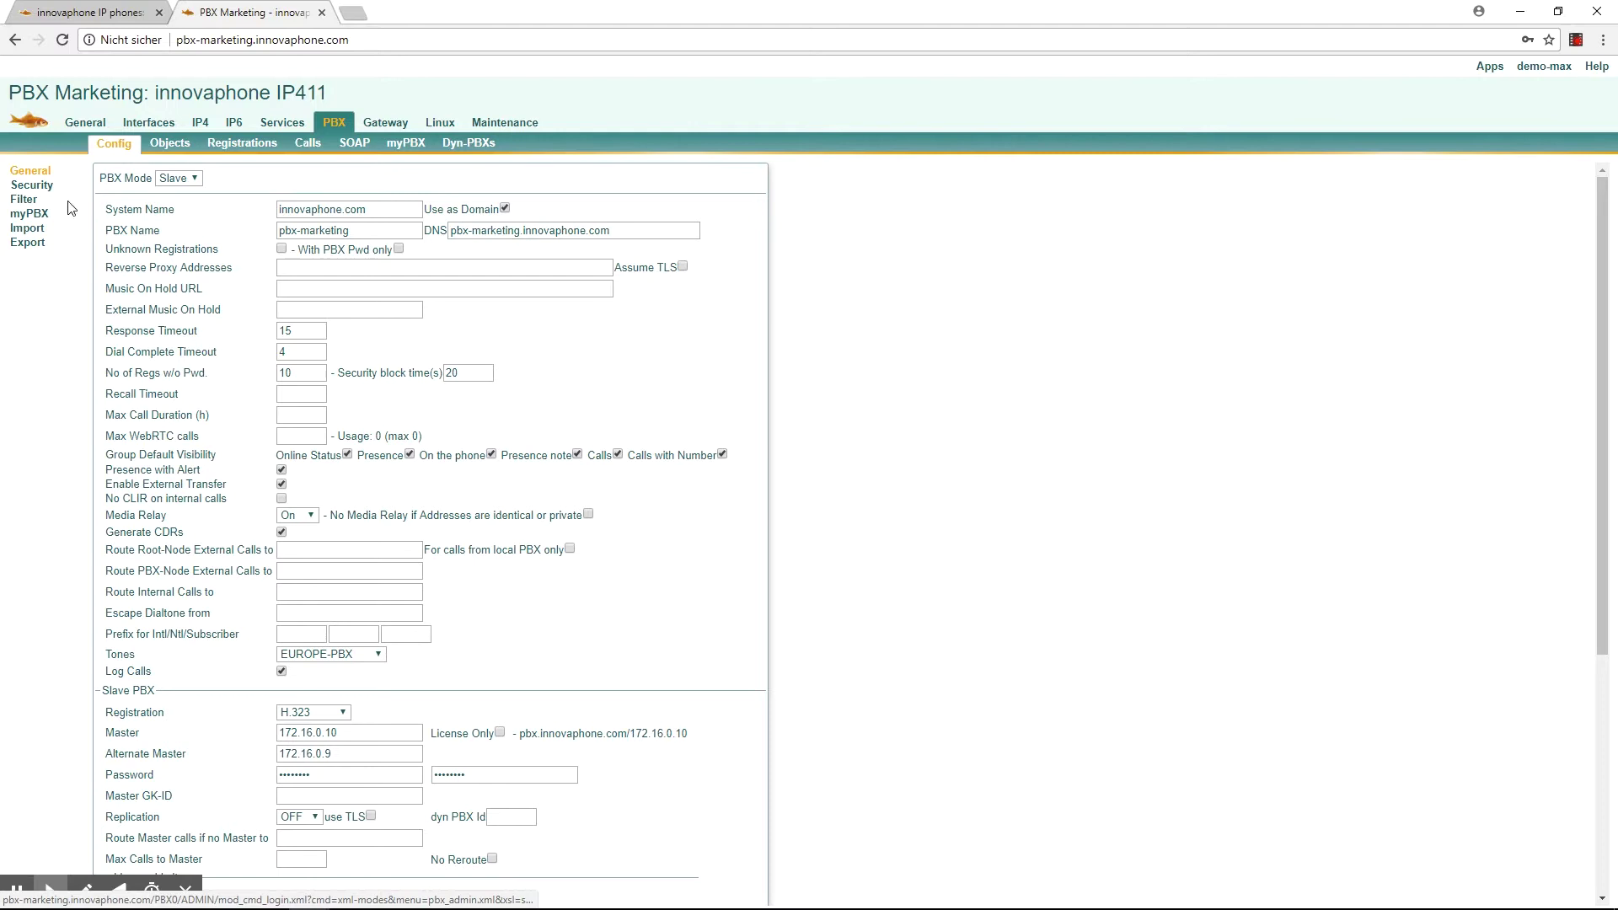
pyautogui.click(37, 217)
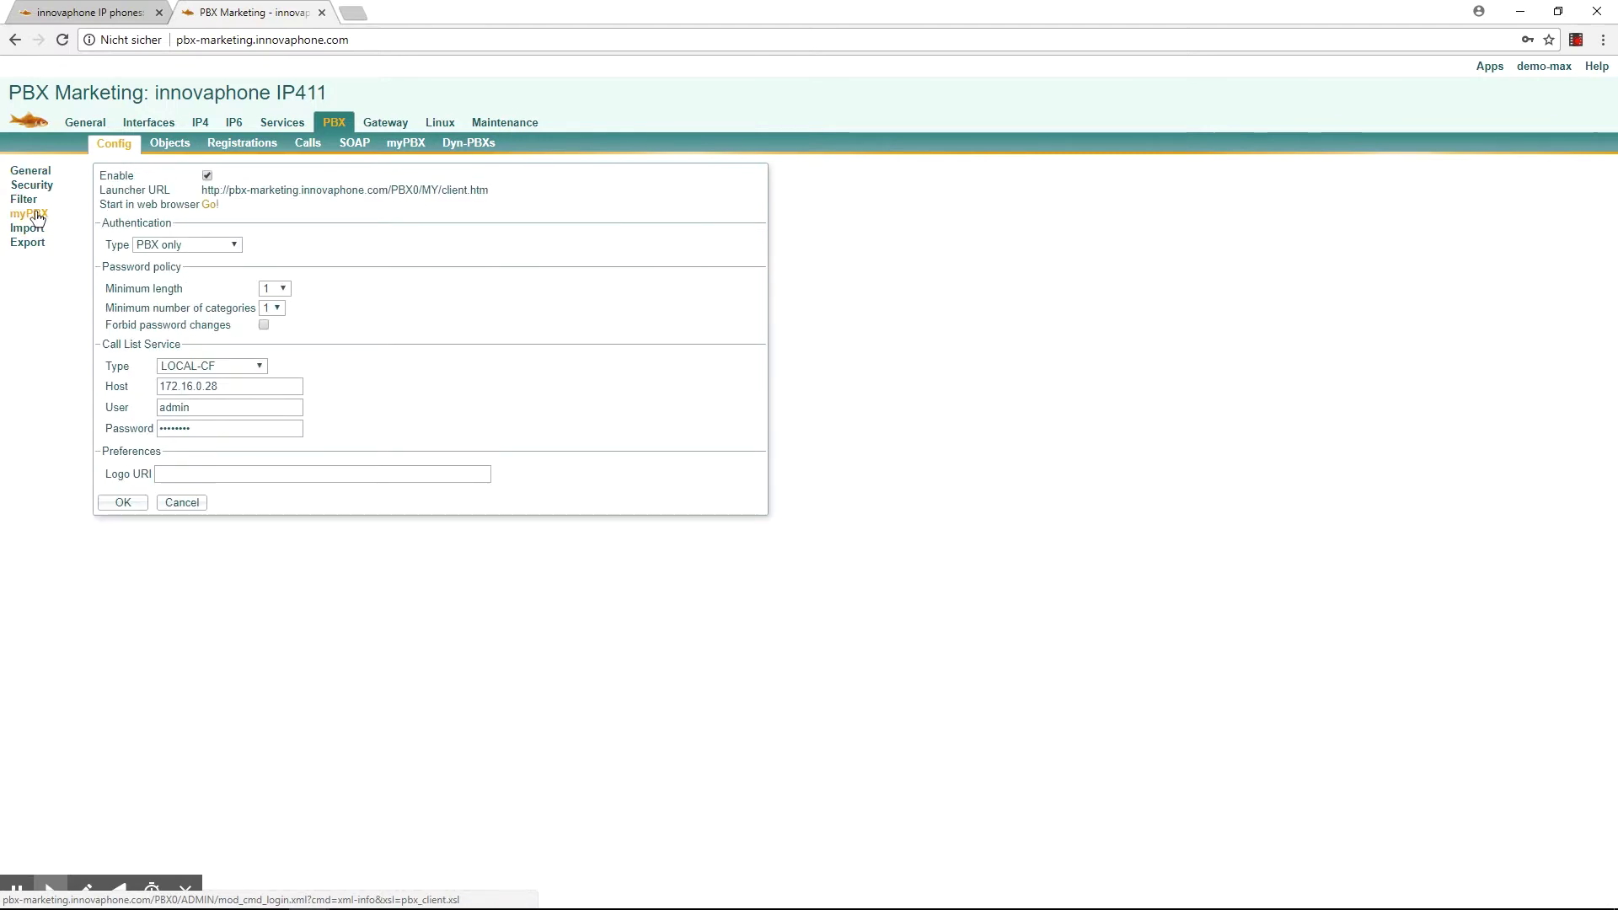
pyautogui.click(209, 205)
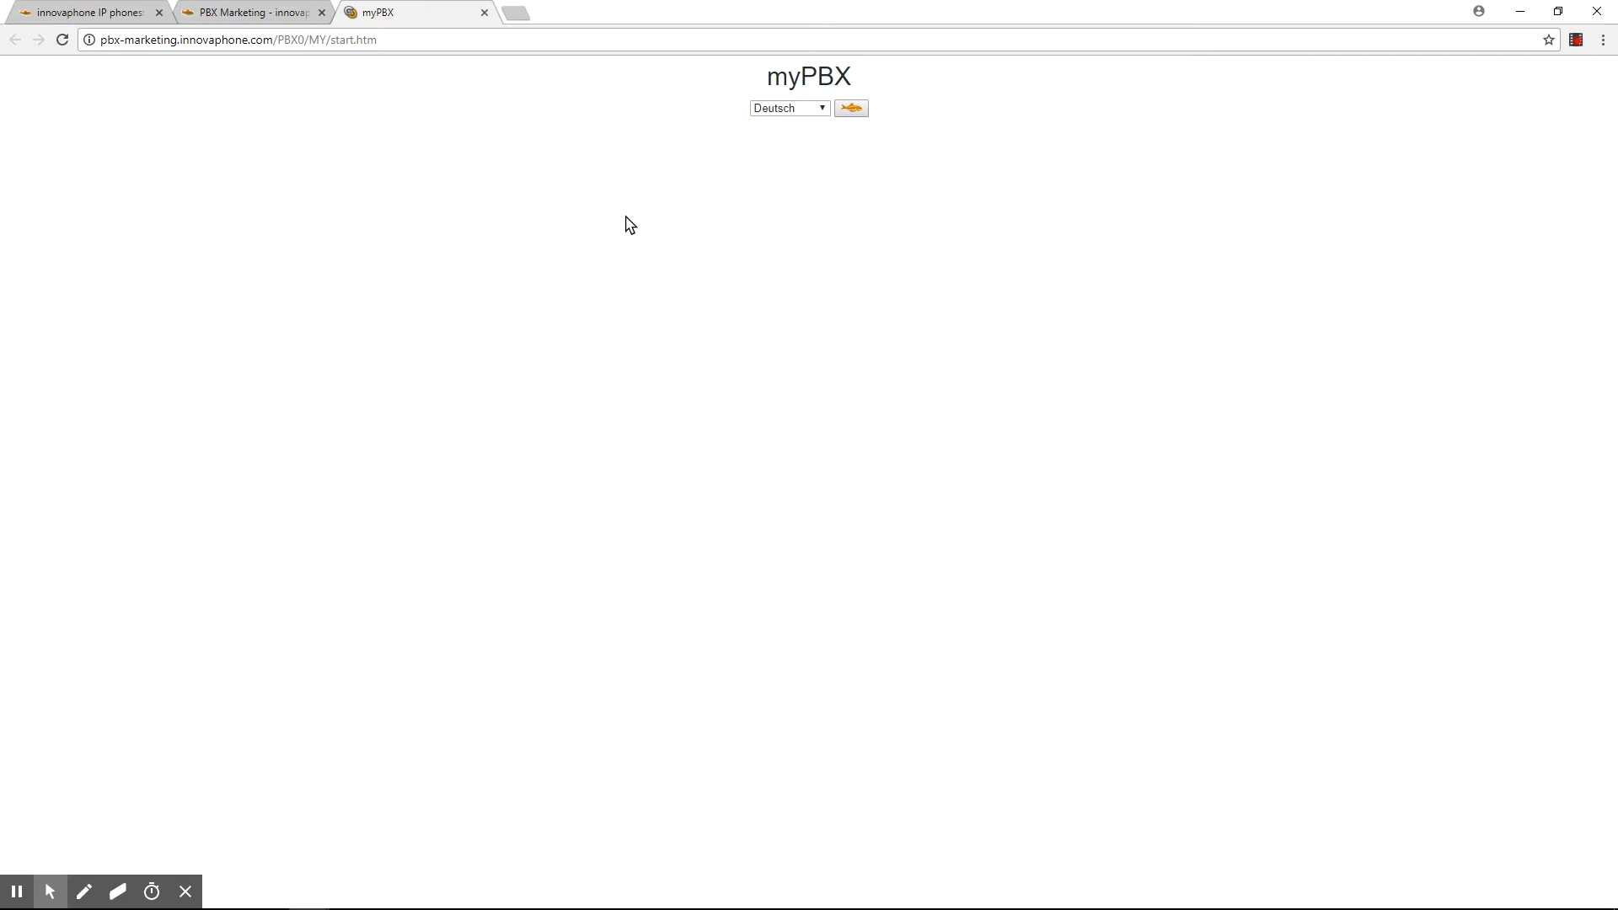
pyautogui.click(787, 110)
# Choose English on the start page and bring up the myPBX client login window.
pyautogui.click(787, 123)
pyautogui.click(849, 110)
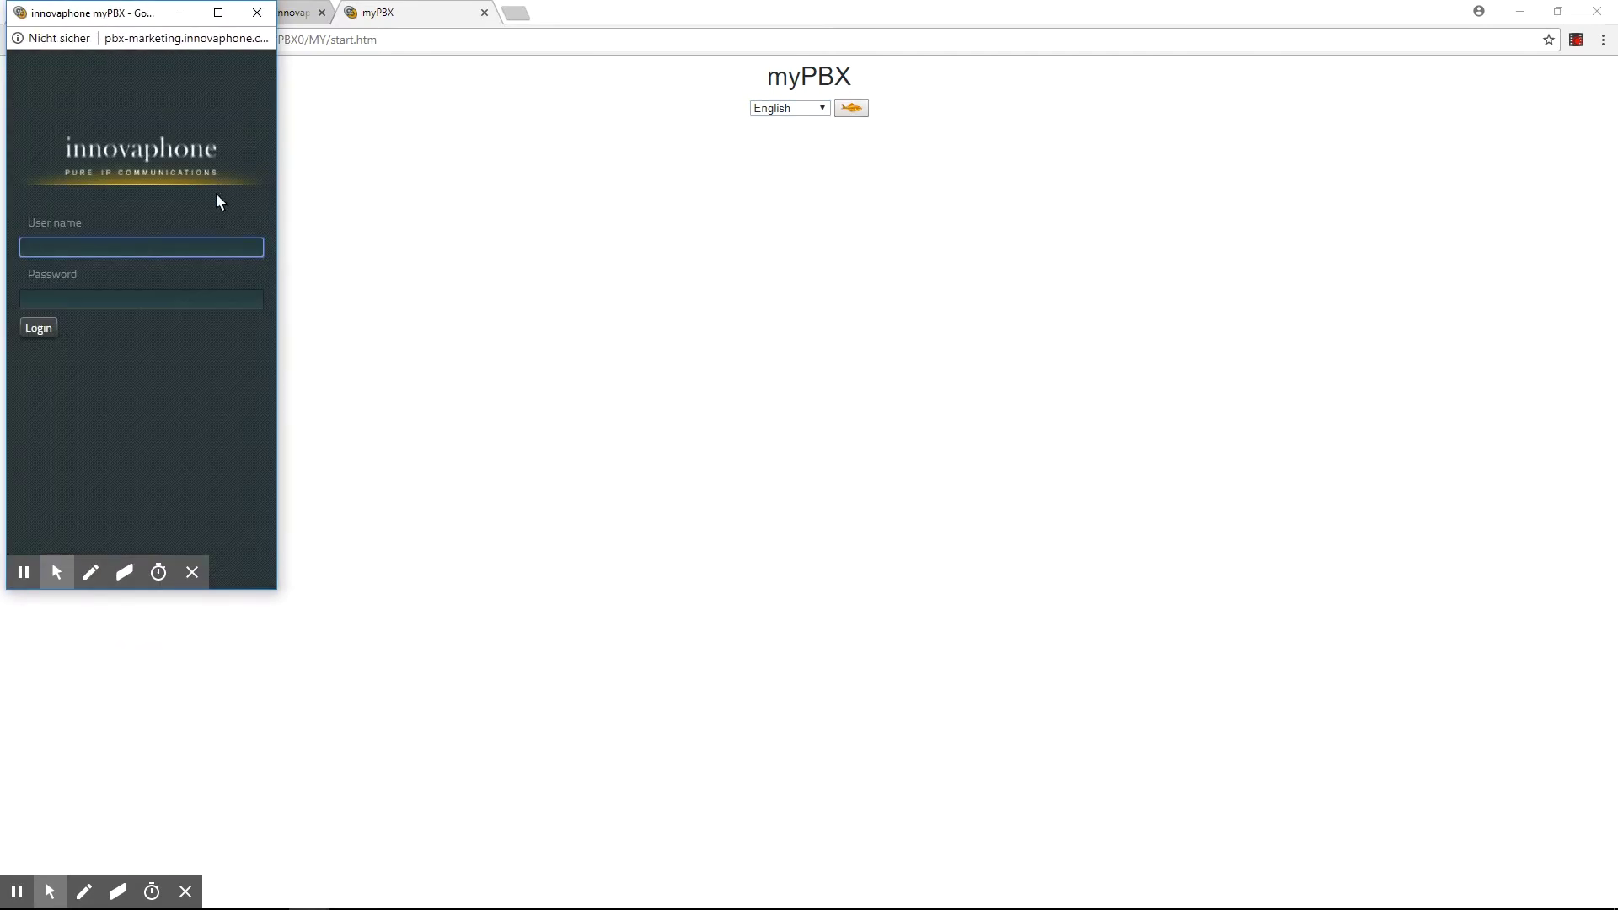
pyautogui.moveTo(109, 18)
pyautogui.mouseDown()
pyautogui.moveTo(193, 89)
pyautogui.moveTo(958, 221)
pyautogui.mouseUp()
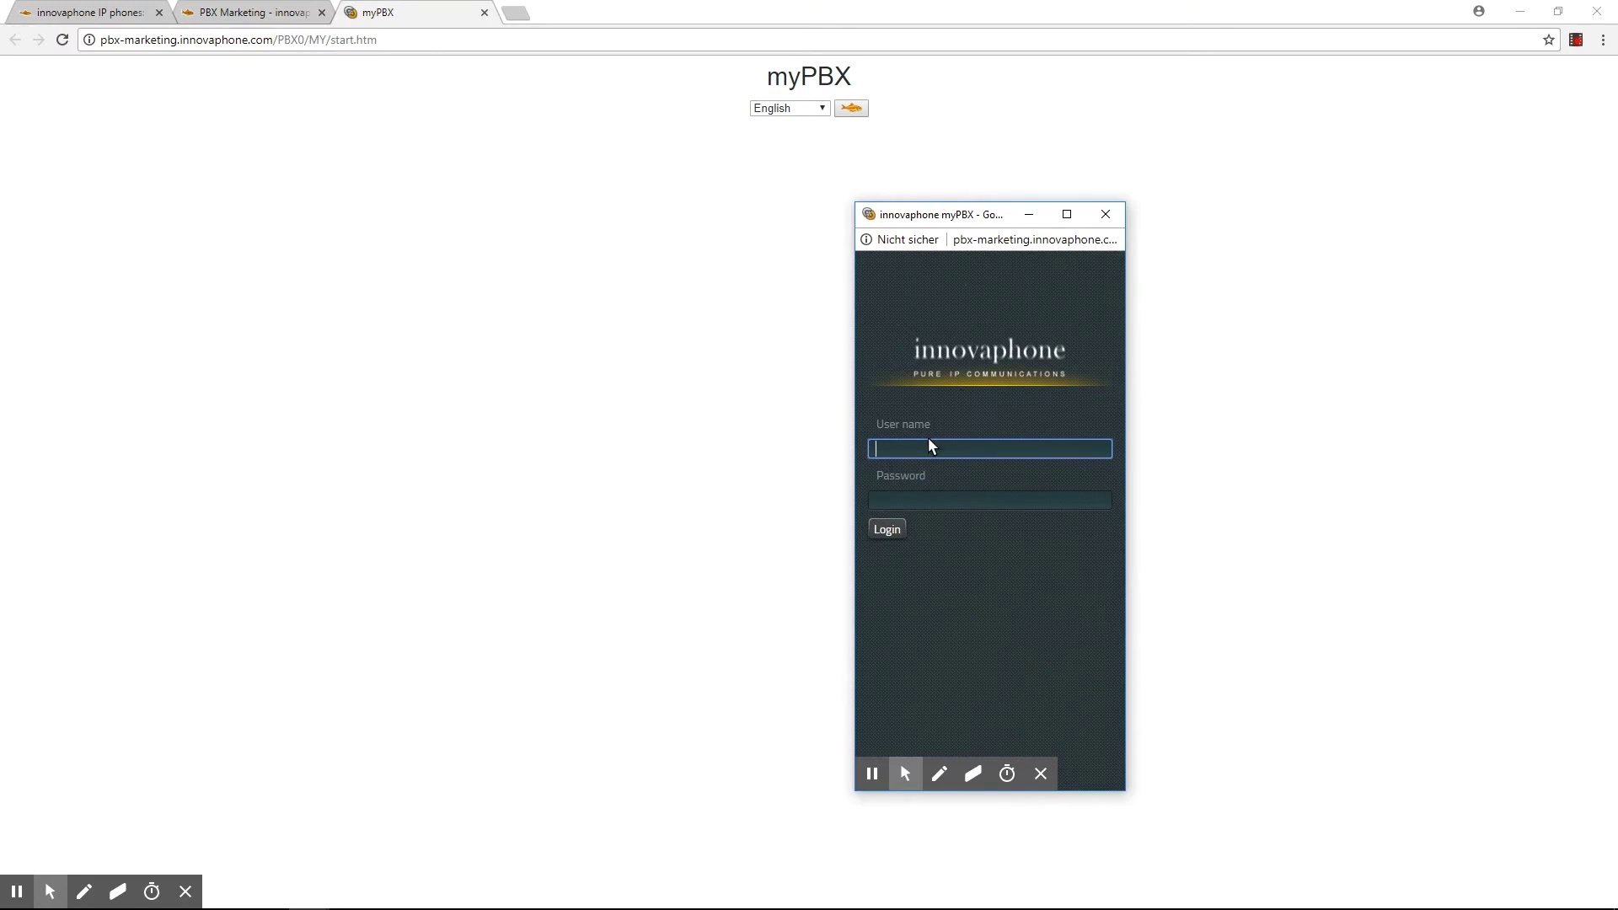
# Log in to myPBX with the user name and password, then return to the IP phones page.
pyautogui.write('mar')
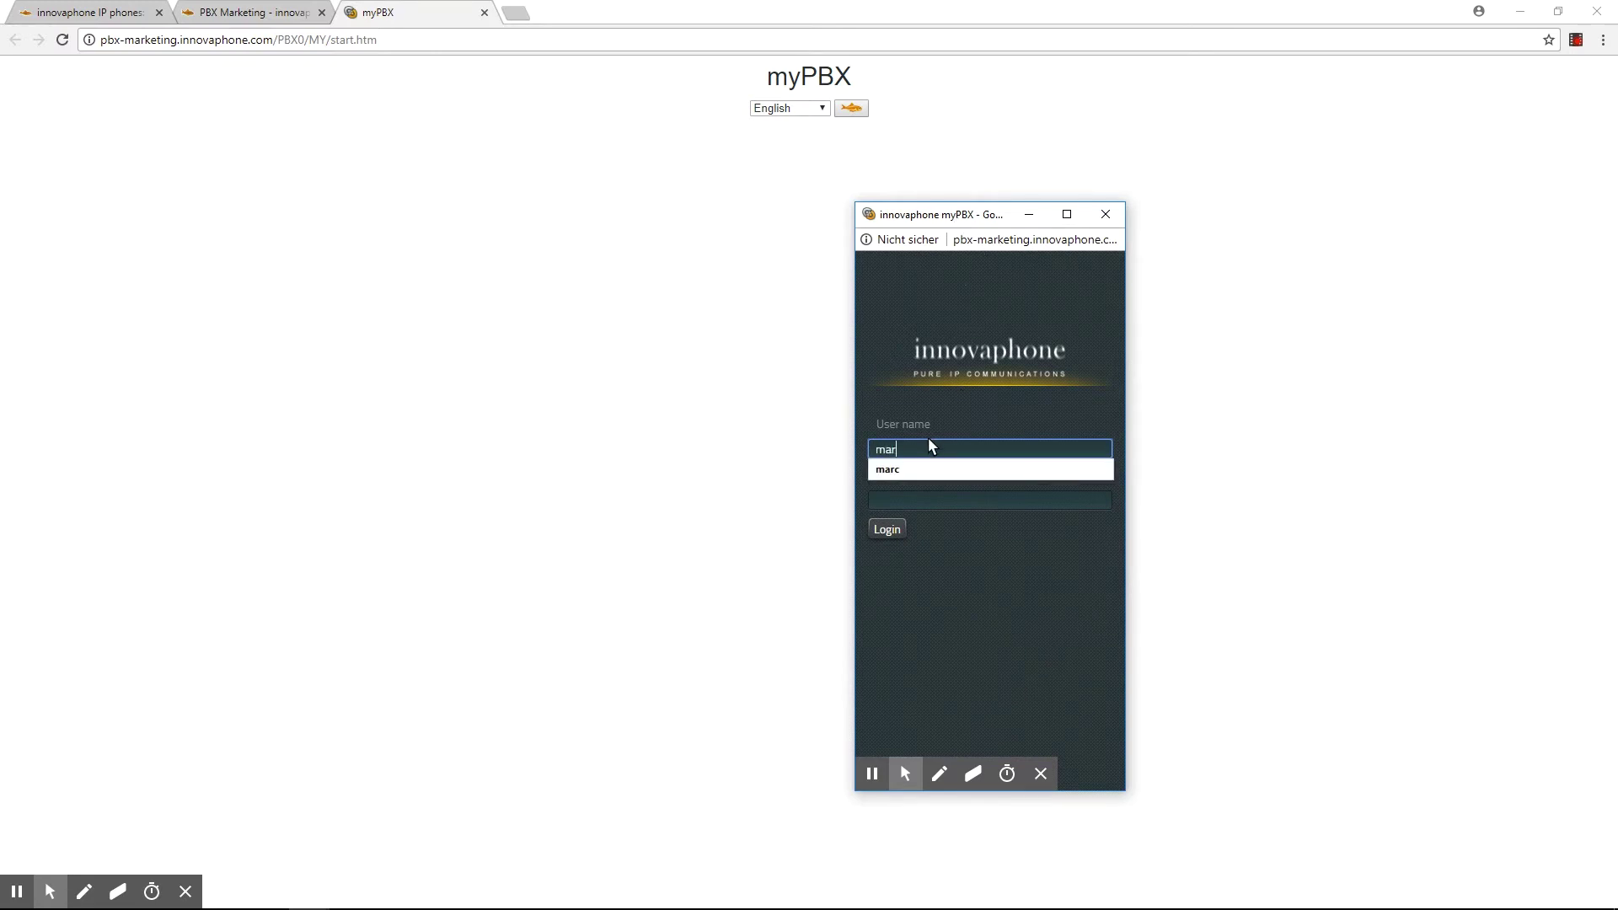
pyautogui.write('c')
pyautogui.press('Tab')
pyautogui.write('****')
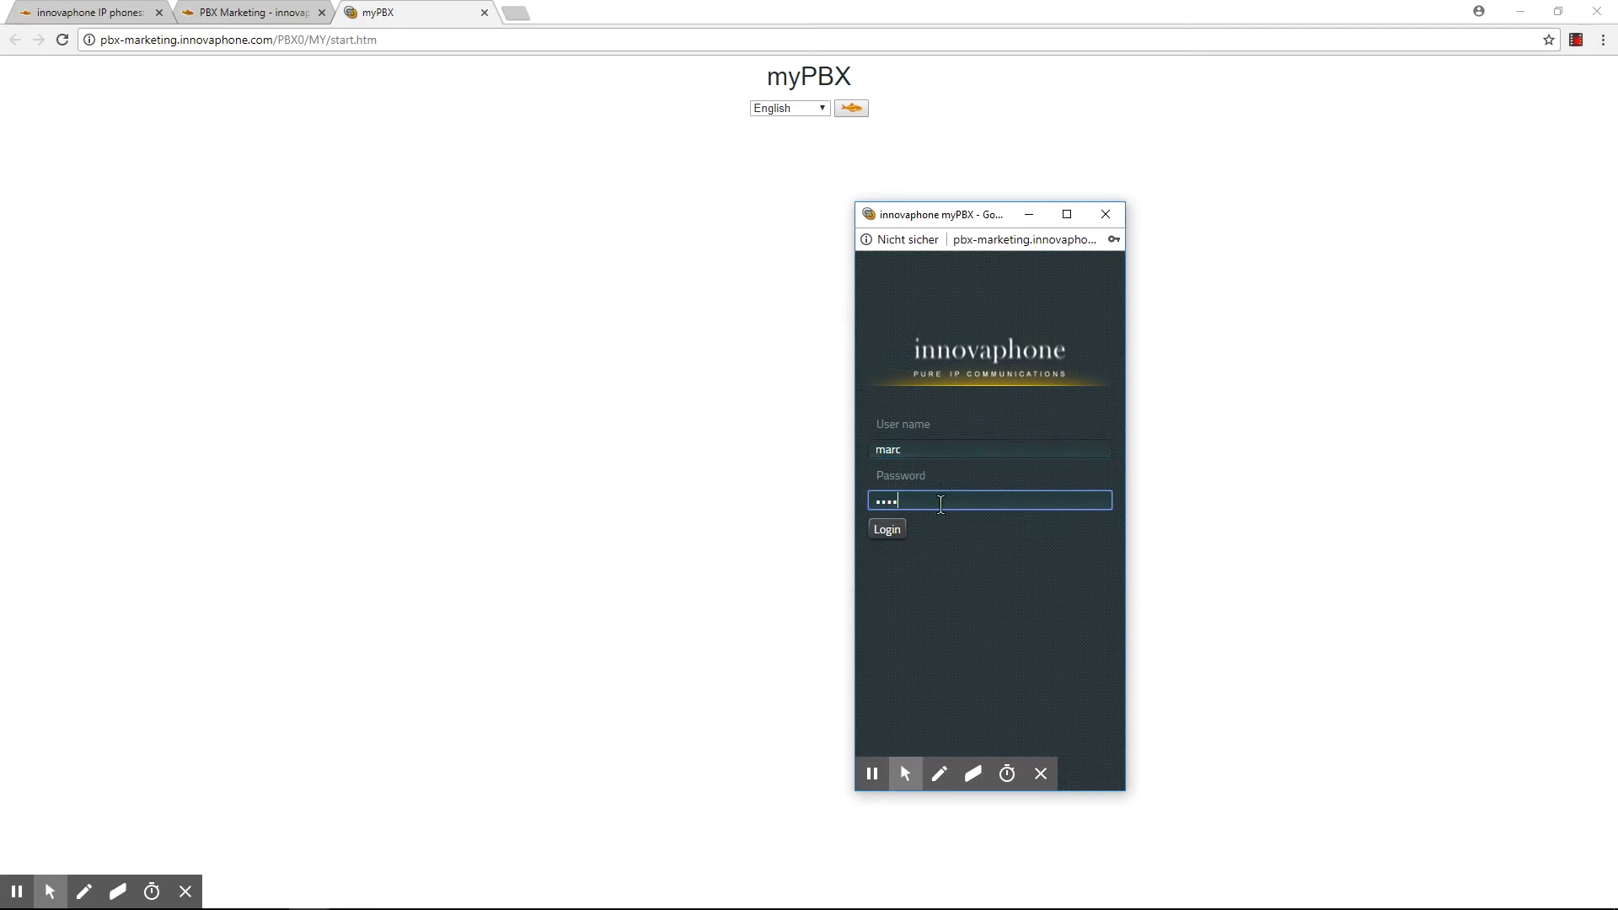
pyautogui.click(887, 527)
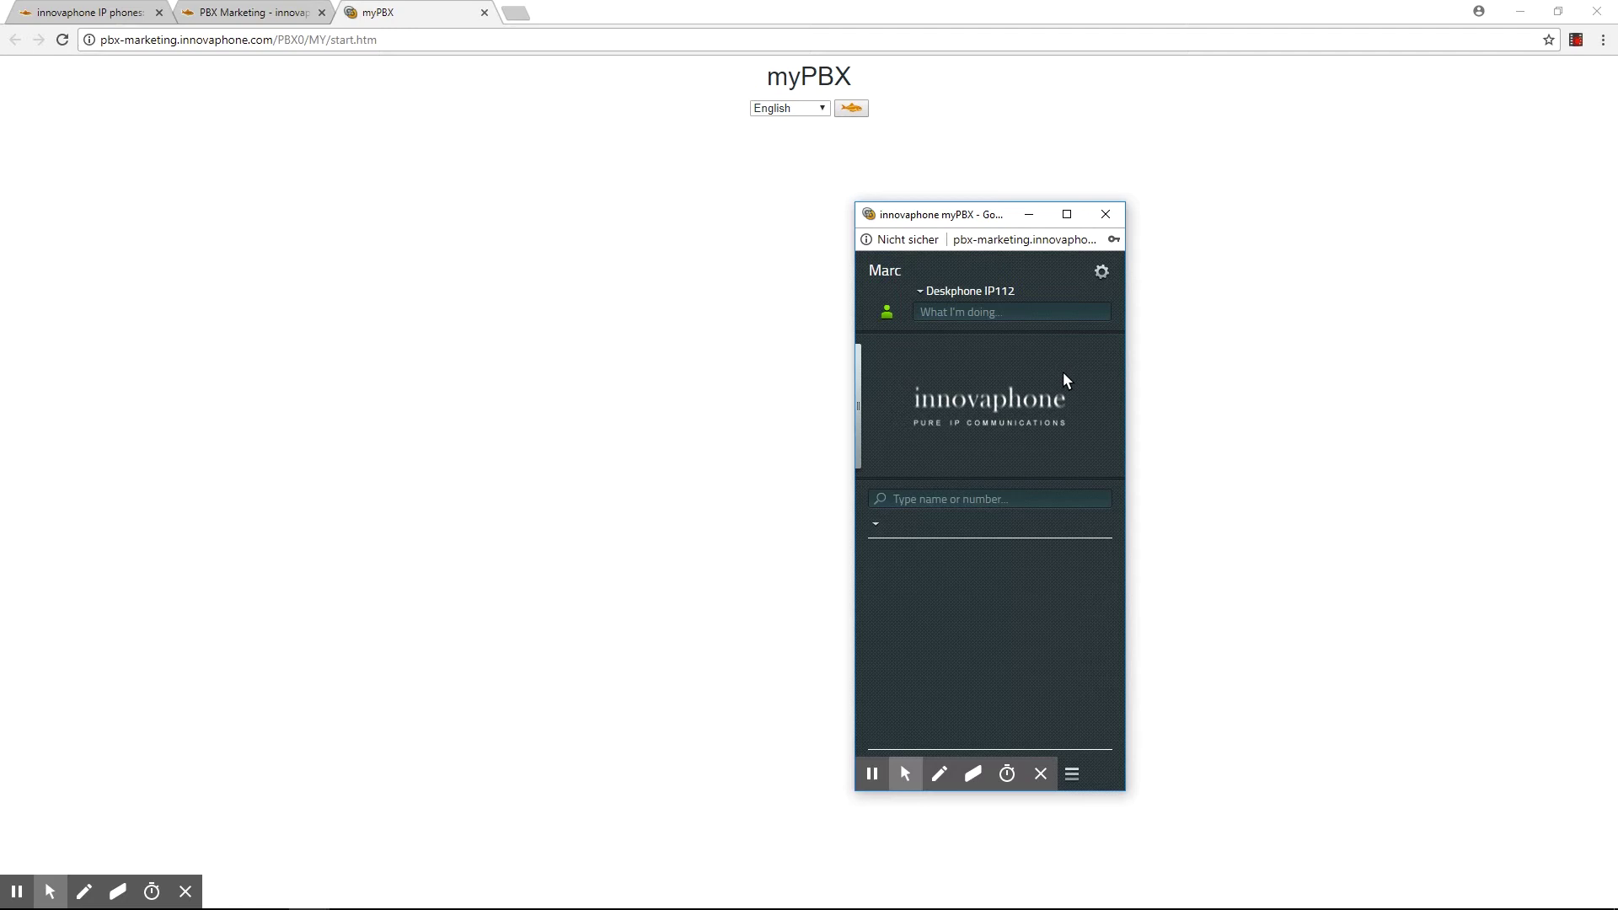
pyautogui.click(117, 17)
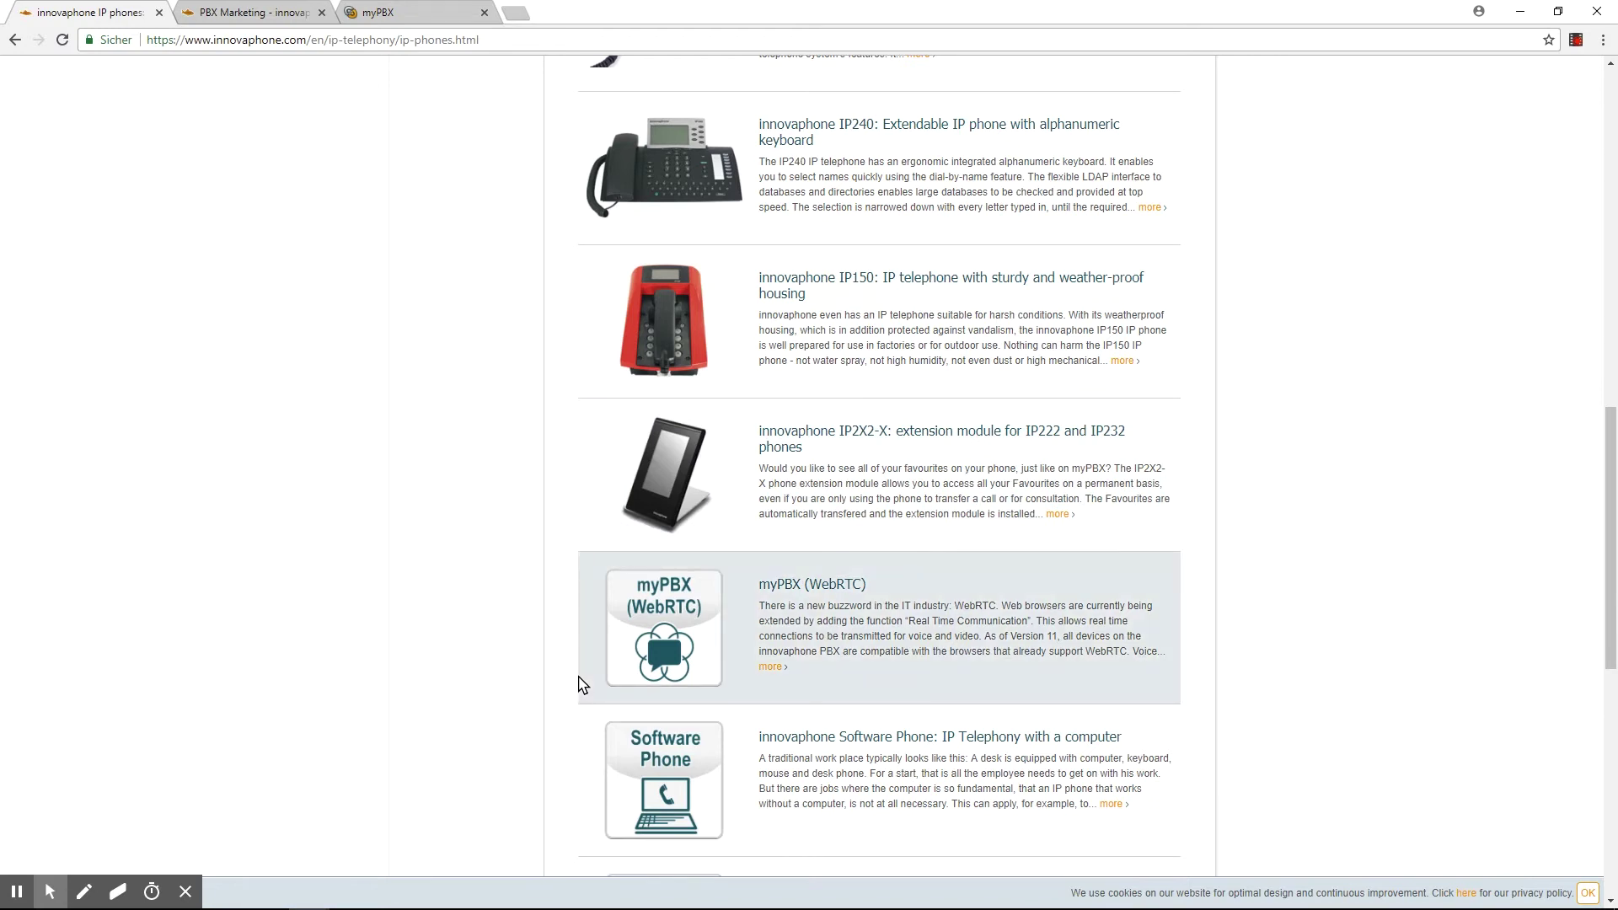
# Copy the myPBX (WebRTC) product image address and go back to the PBX myPBX settings tab.
pyautogui.rightClick(699, 595)
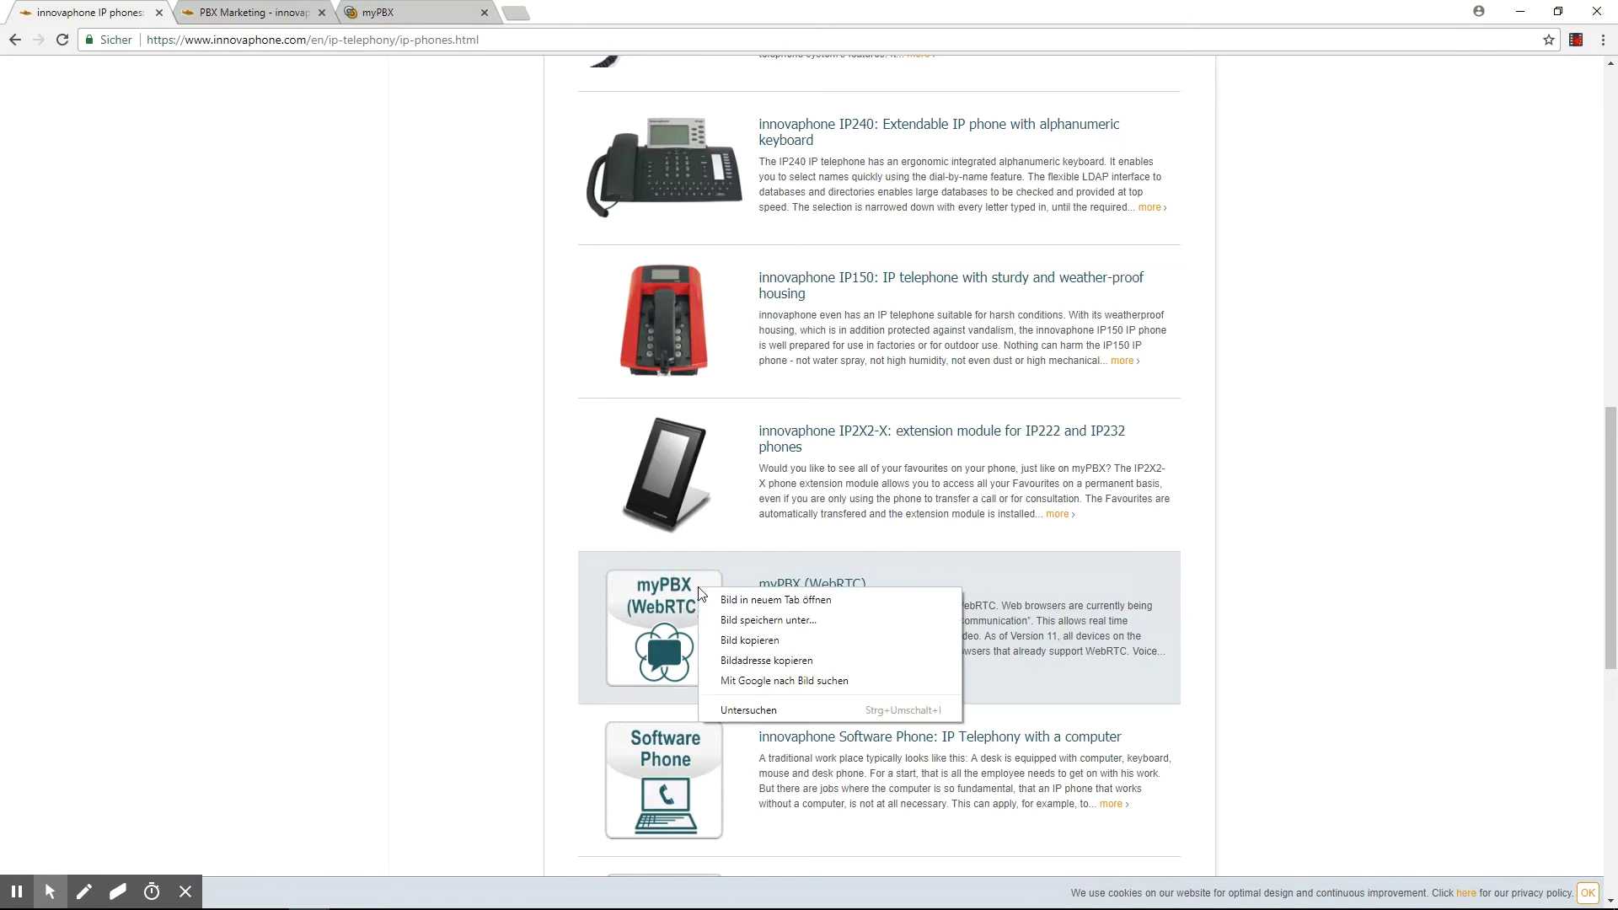
pyautogui.click(773, 667)
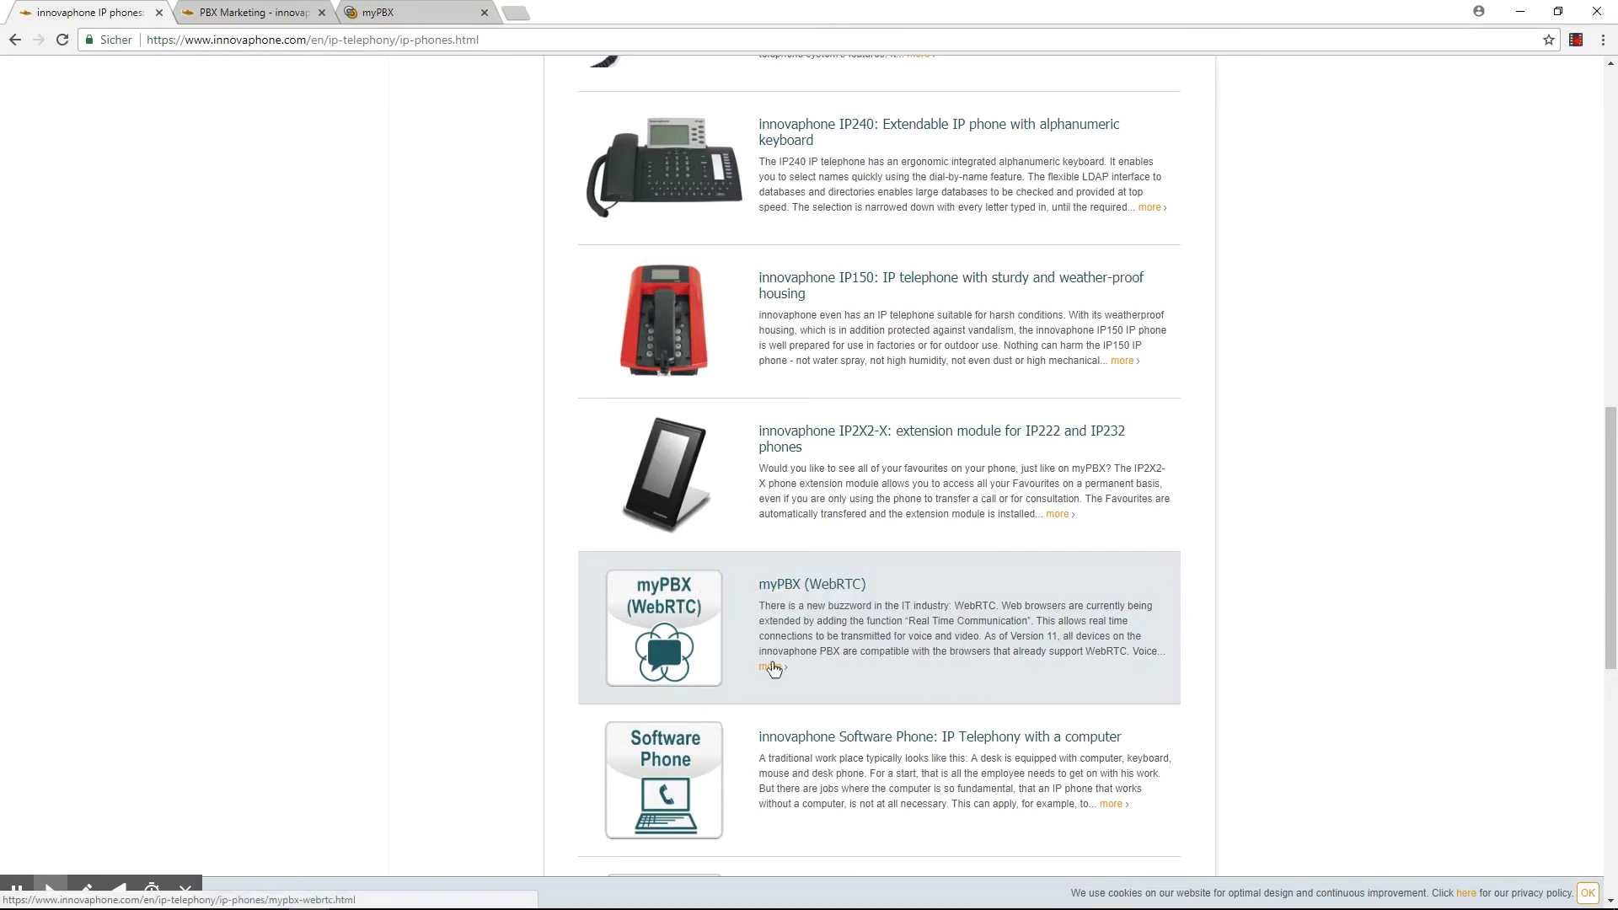
pyautogui.click(265, 15)
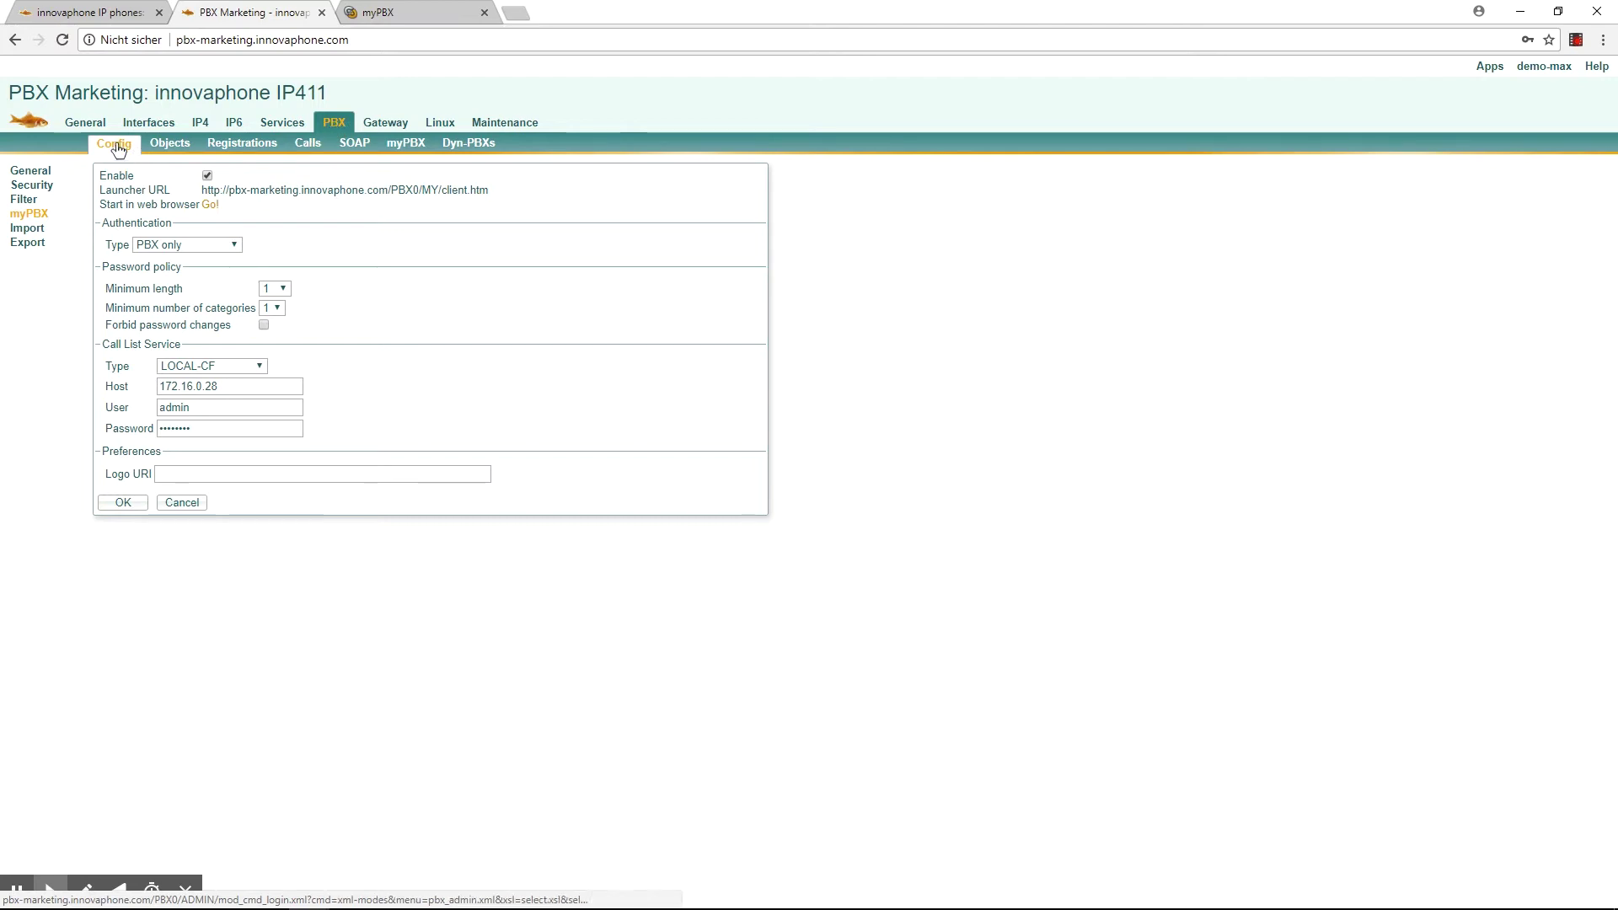
pyautogui.click(179, 473)
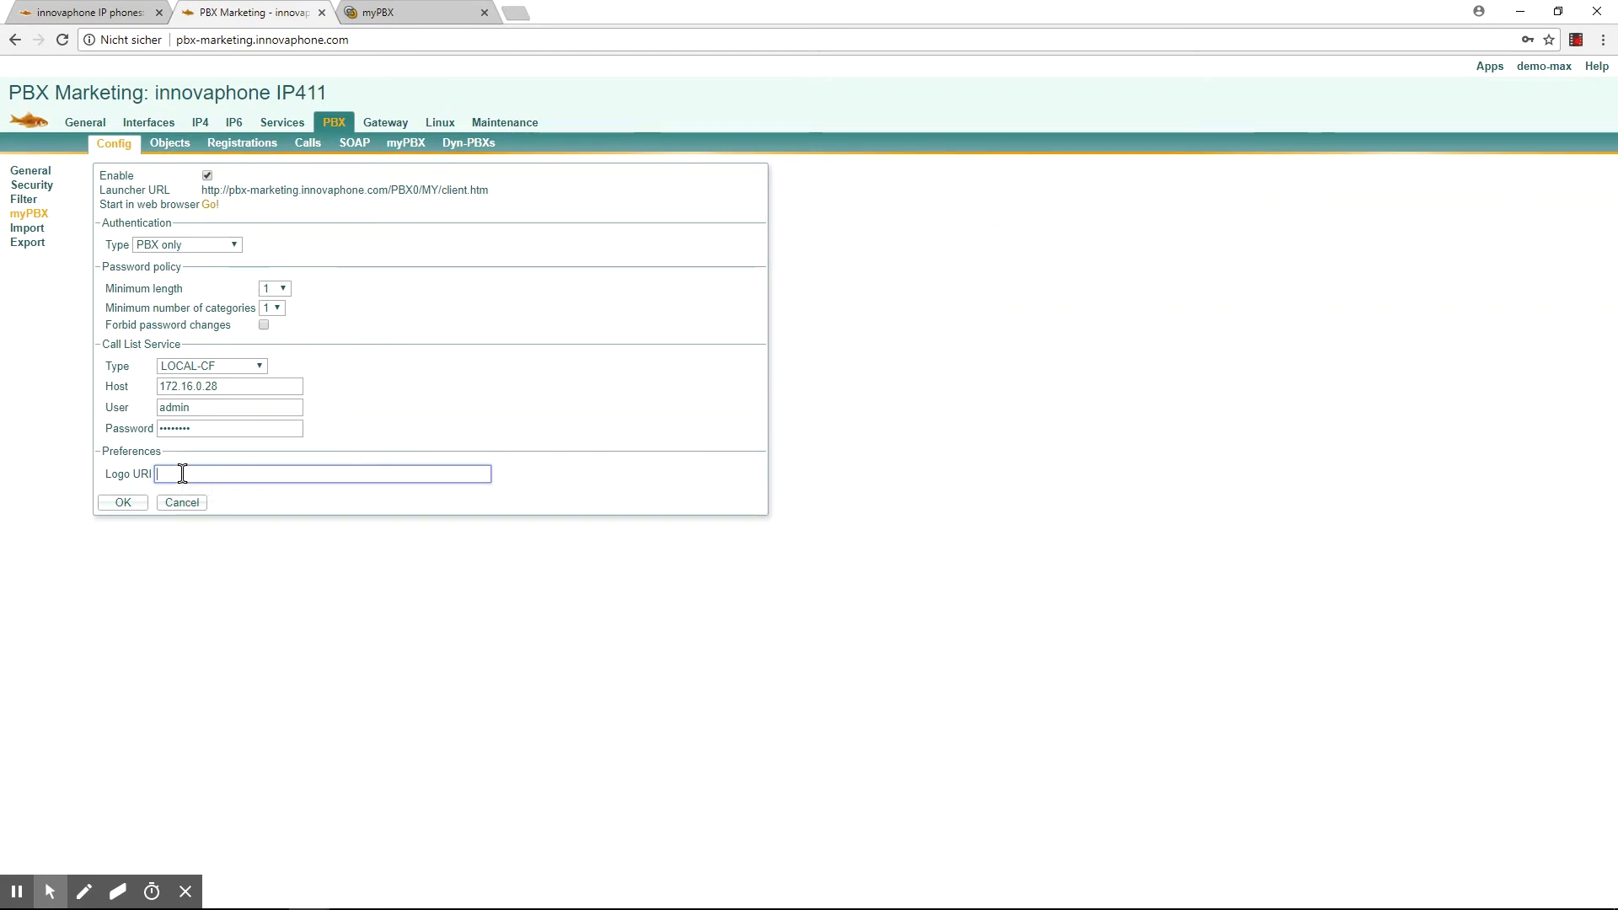
pyautogui.write('https://www.innovaphone.com/content/images/WebRTC_thumb.png')
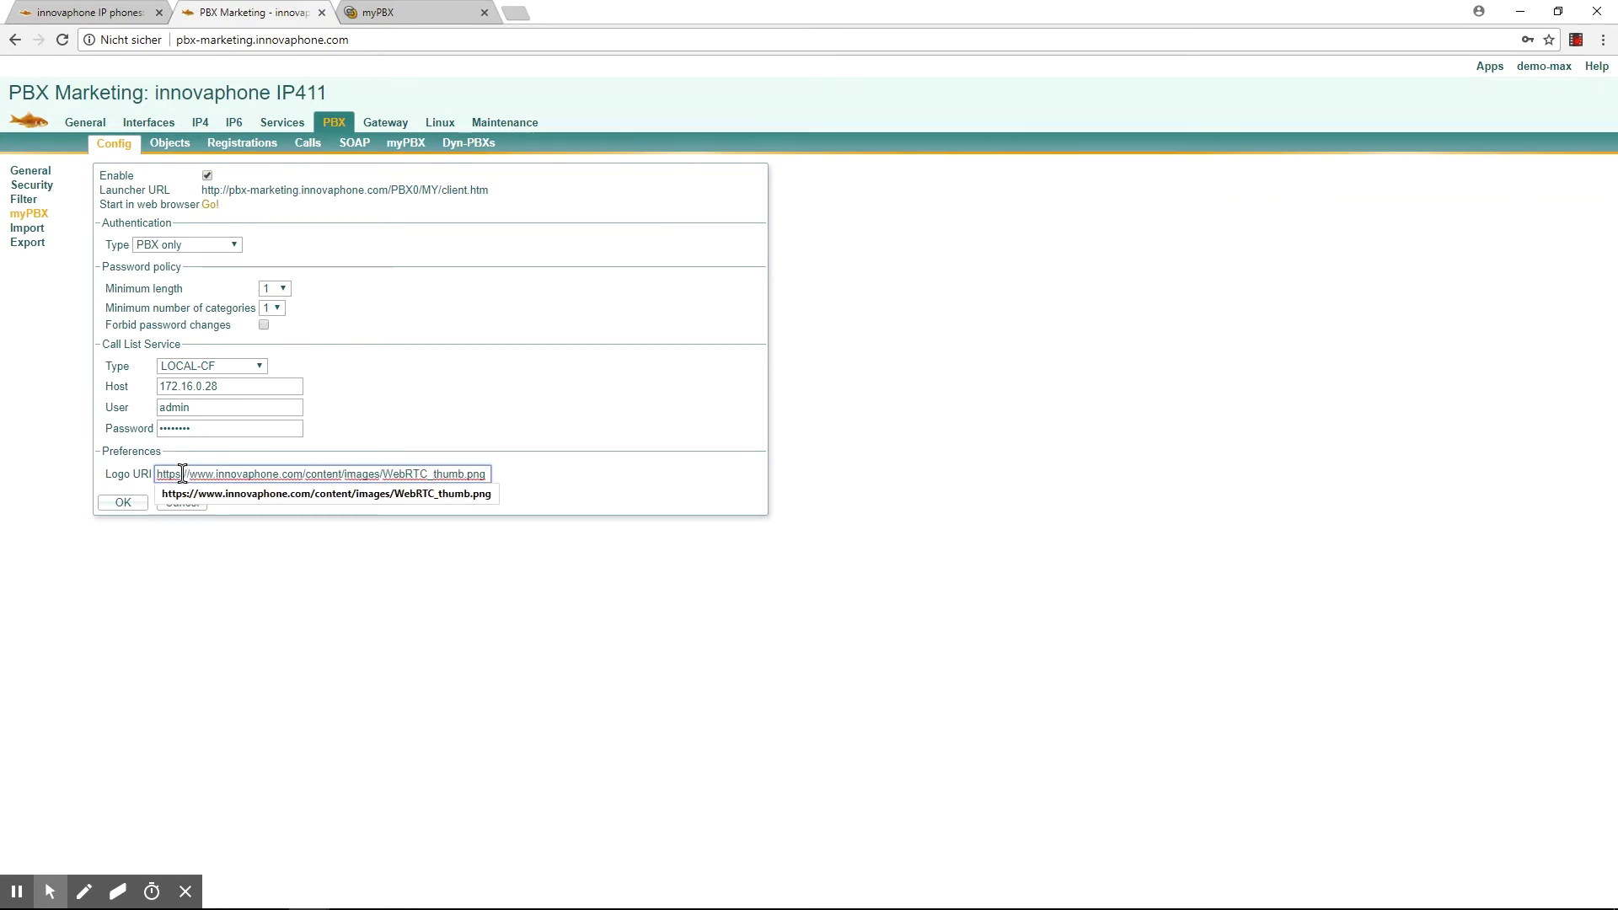
pyautogui.click(262, 603)
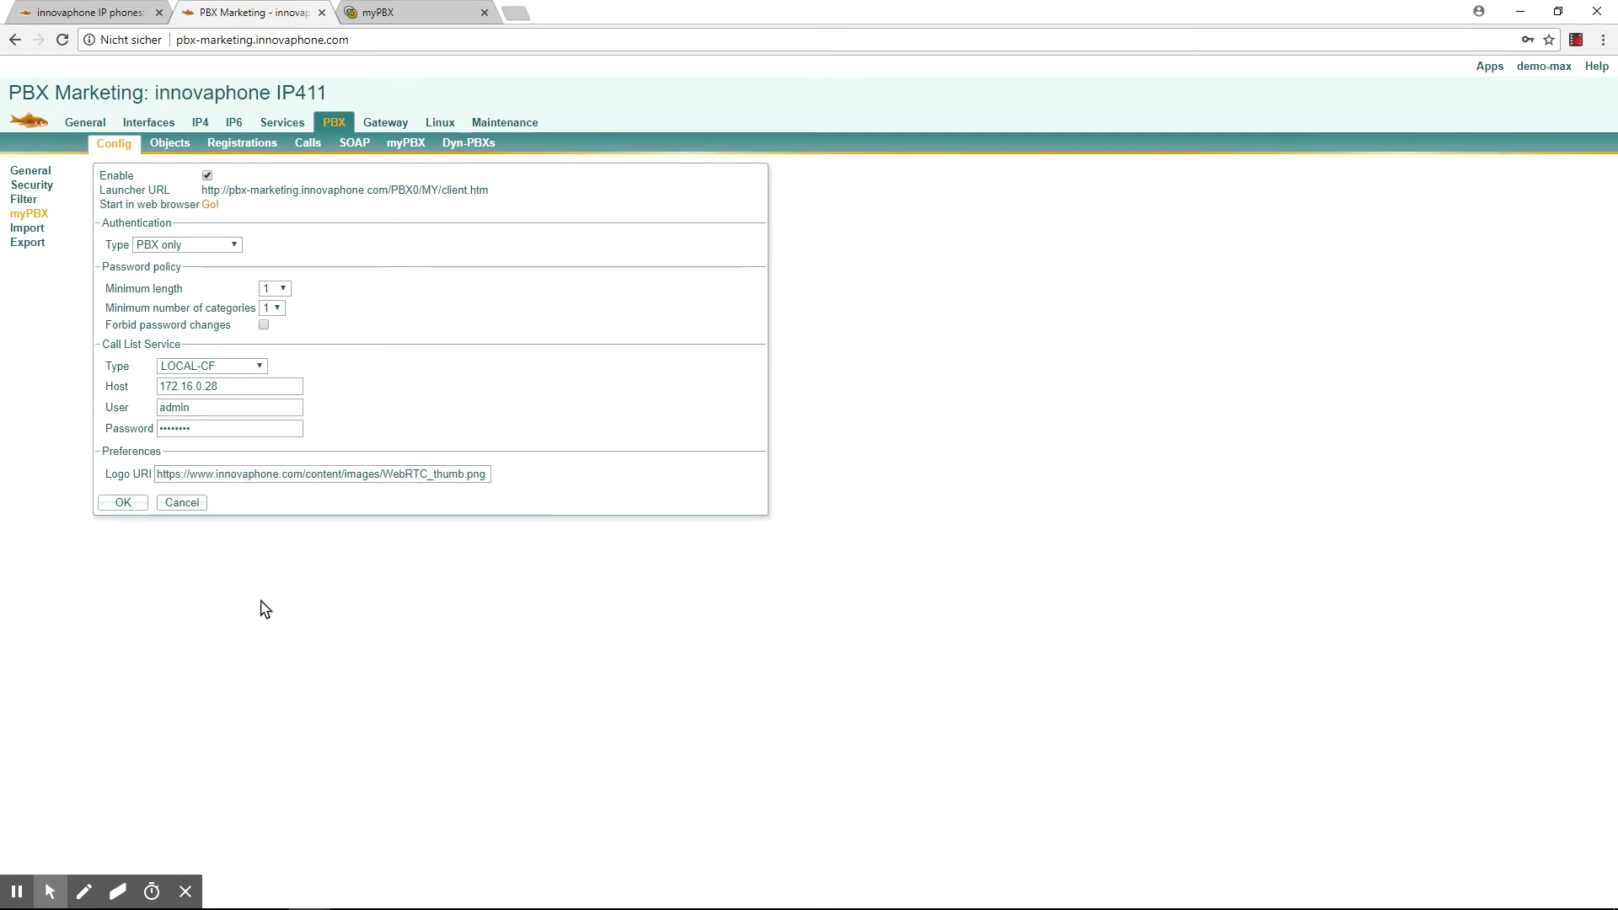
pyautogui.click(123, 503)
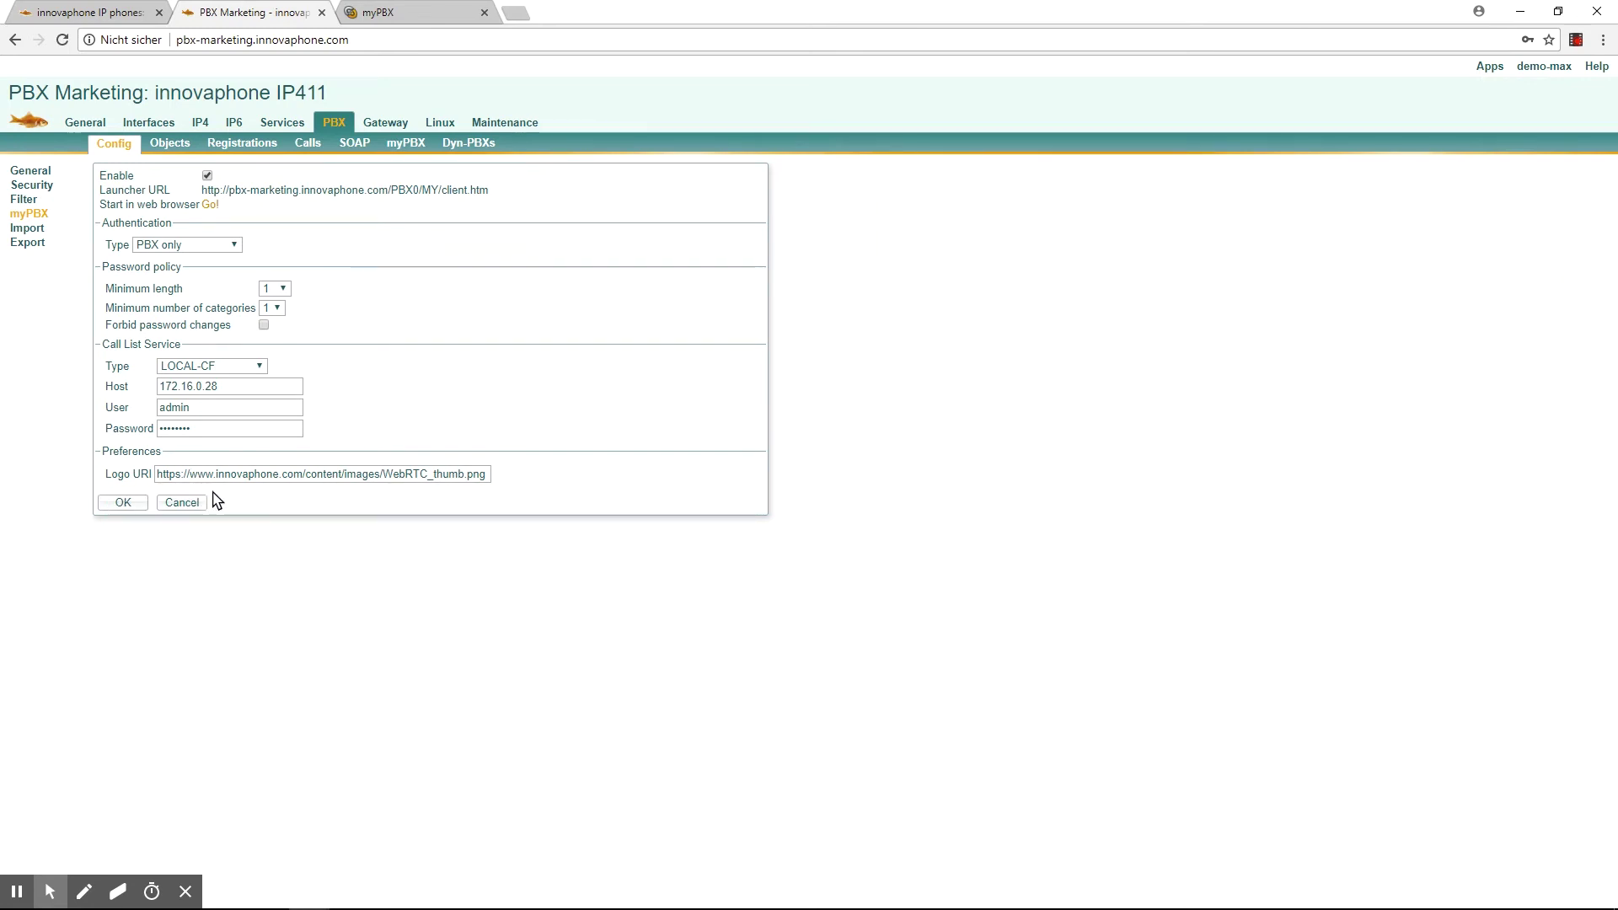
# Reload the myPBX client with F5 to show the new WebRTC logo, then return to the admin page.
pyautogui.moveTo(310, 900)
pyautogui.click(481, 847)
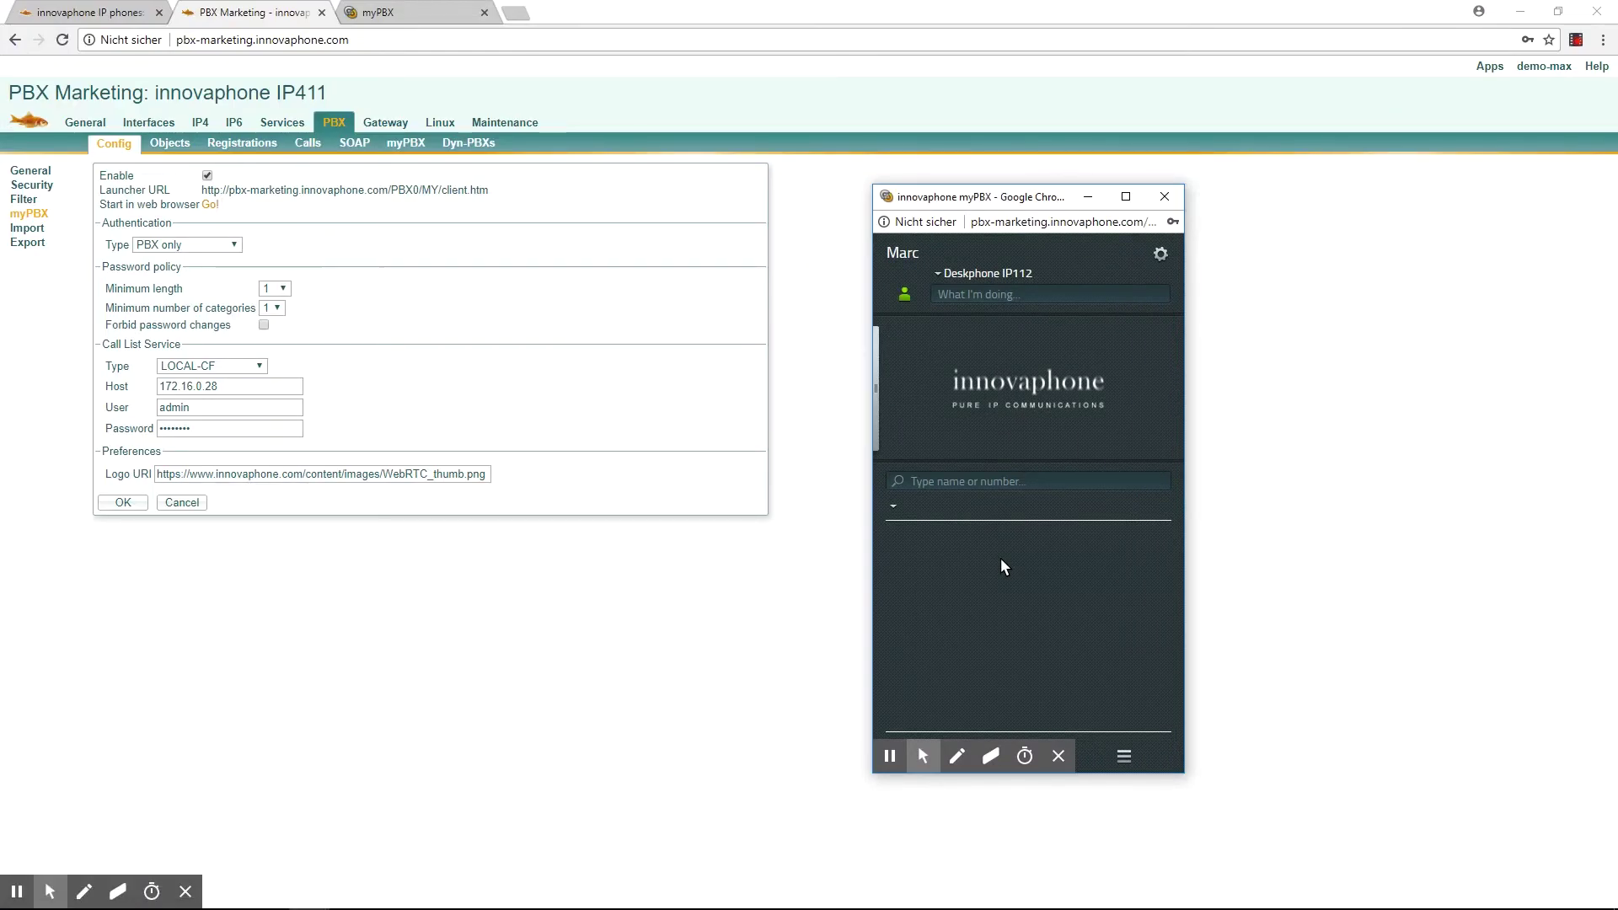
pyautogui.press('F5')
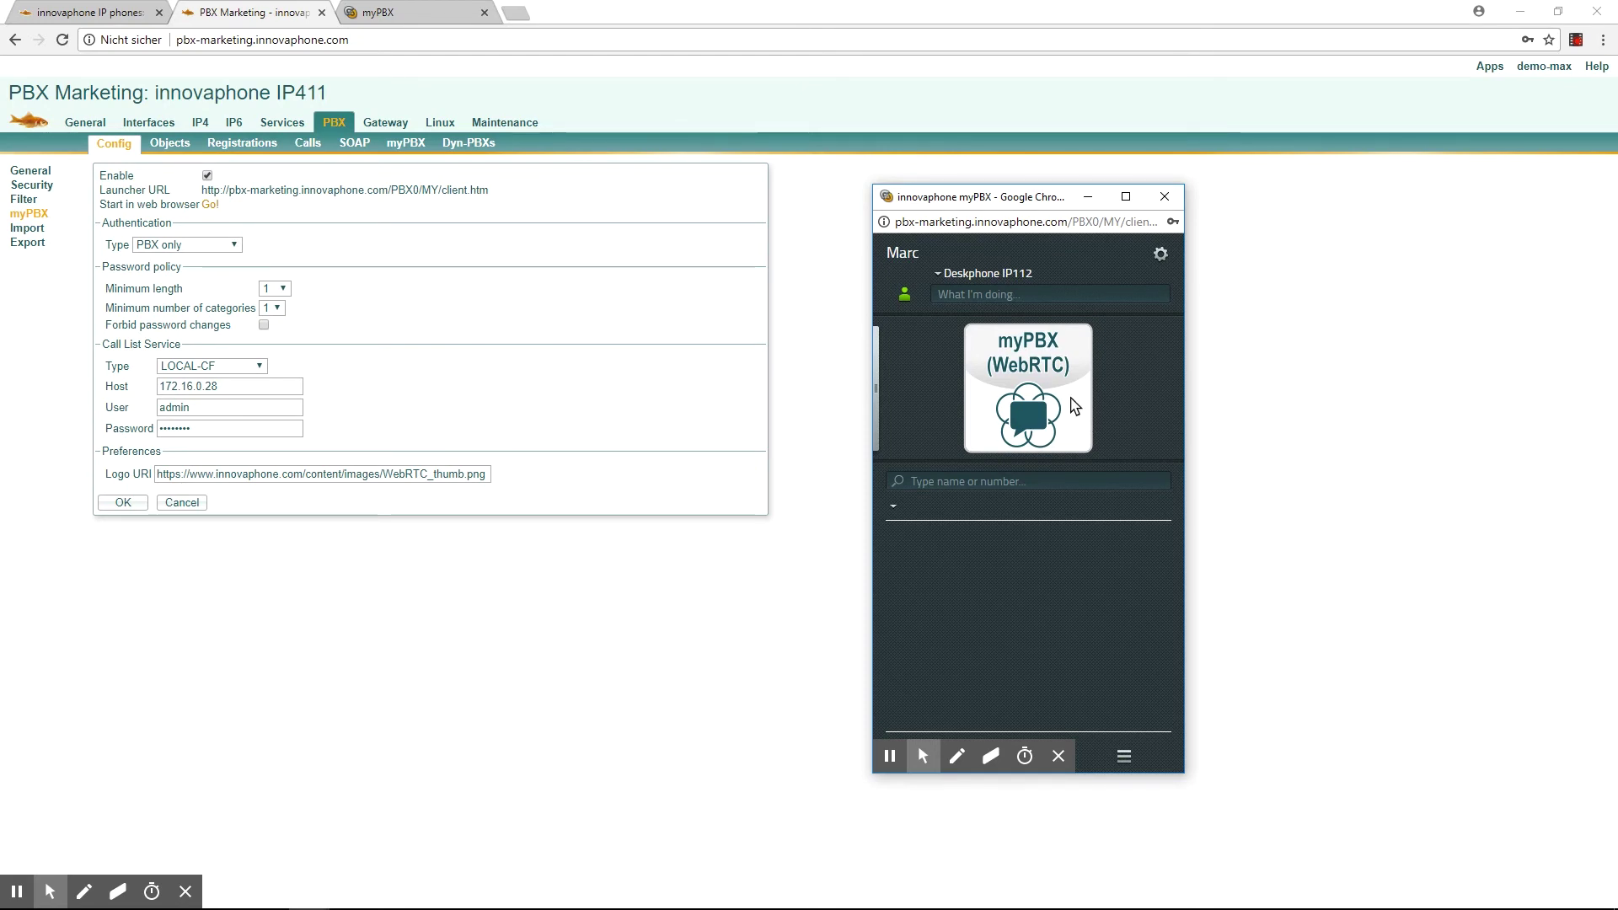
pyautogui.click(1437, 248)
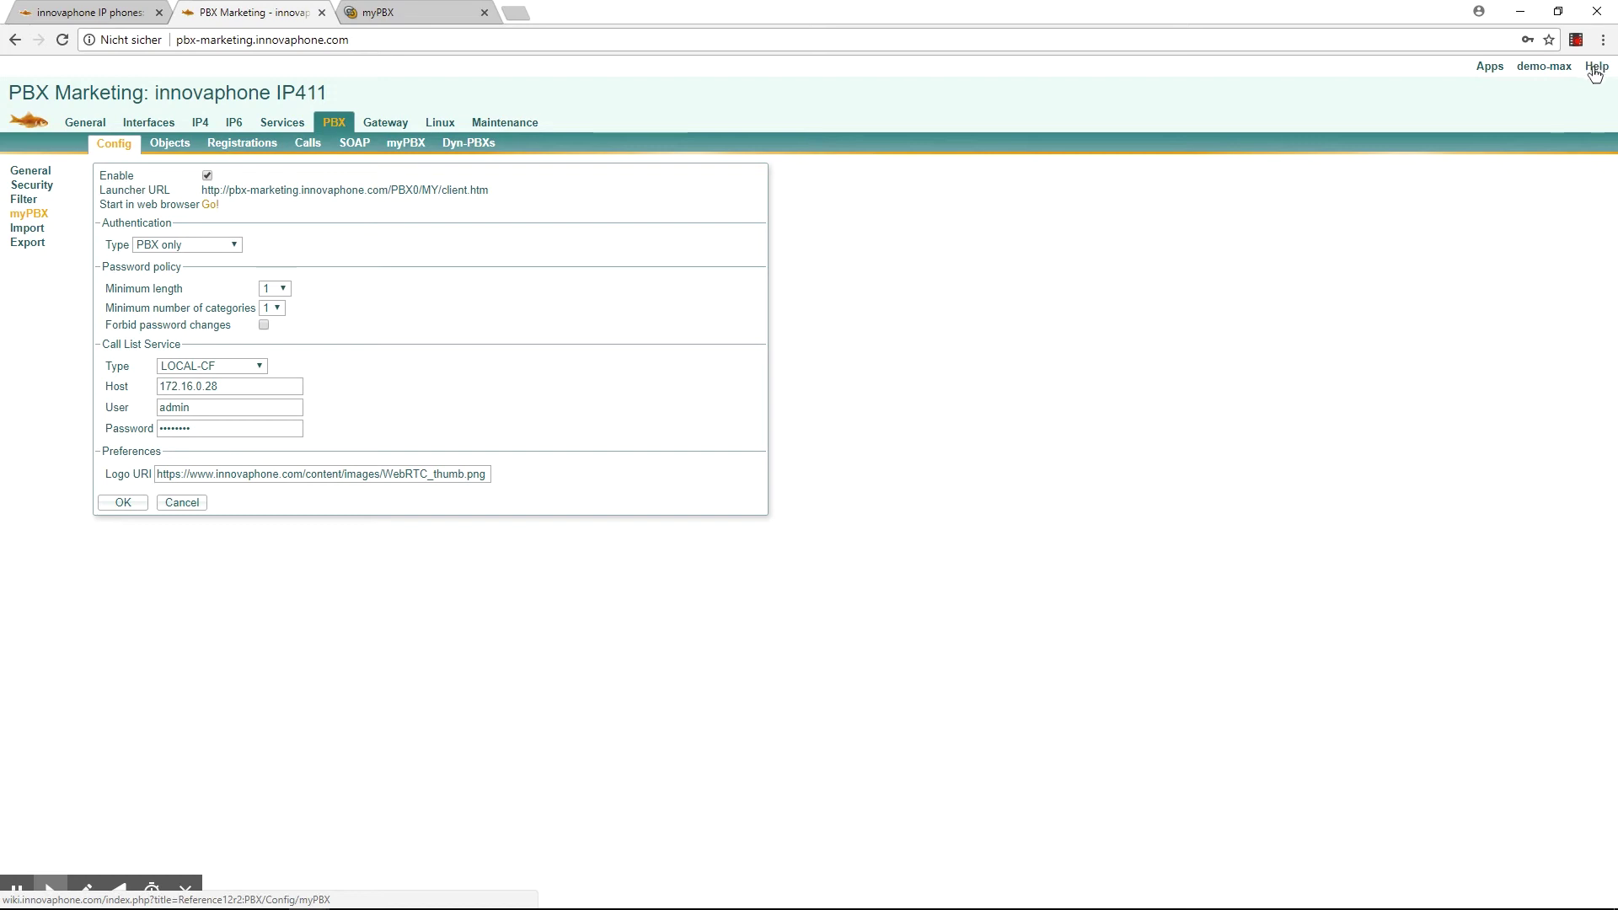
# Open the myPBX wiki help, highlight the recommended 220x150px logo size, and return to myPBX.
pyautogui.click(1595, 68)
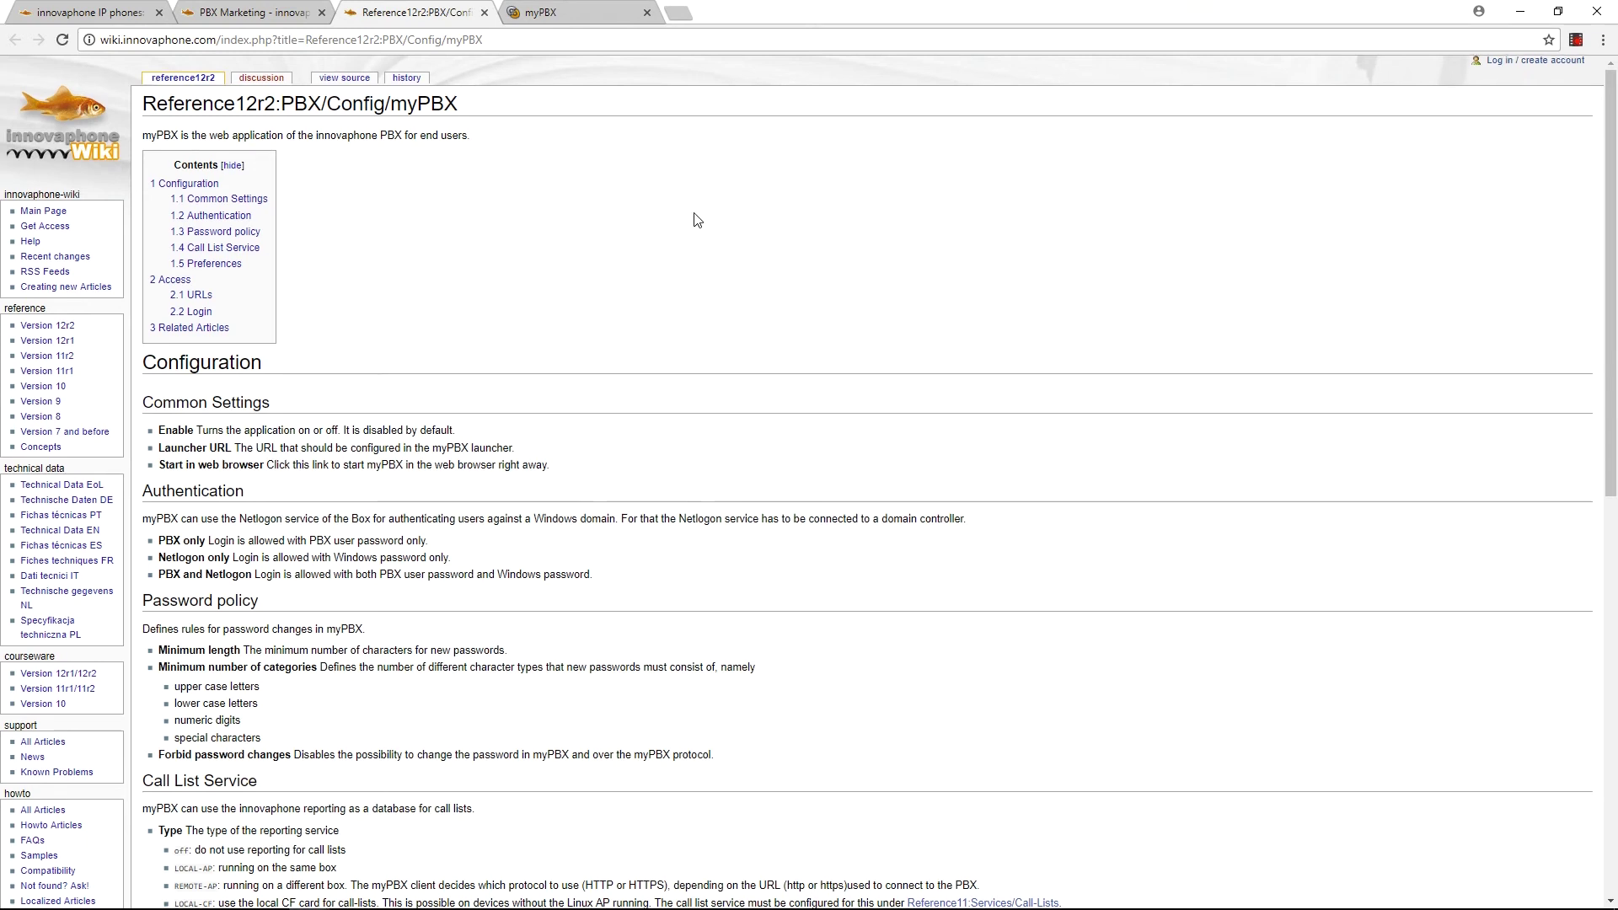
pyautogui.scroll(-8, 697, 220)
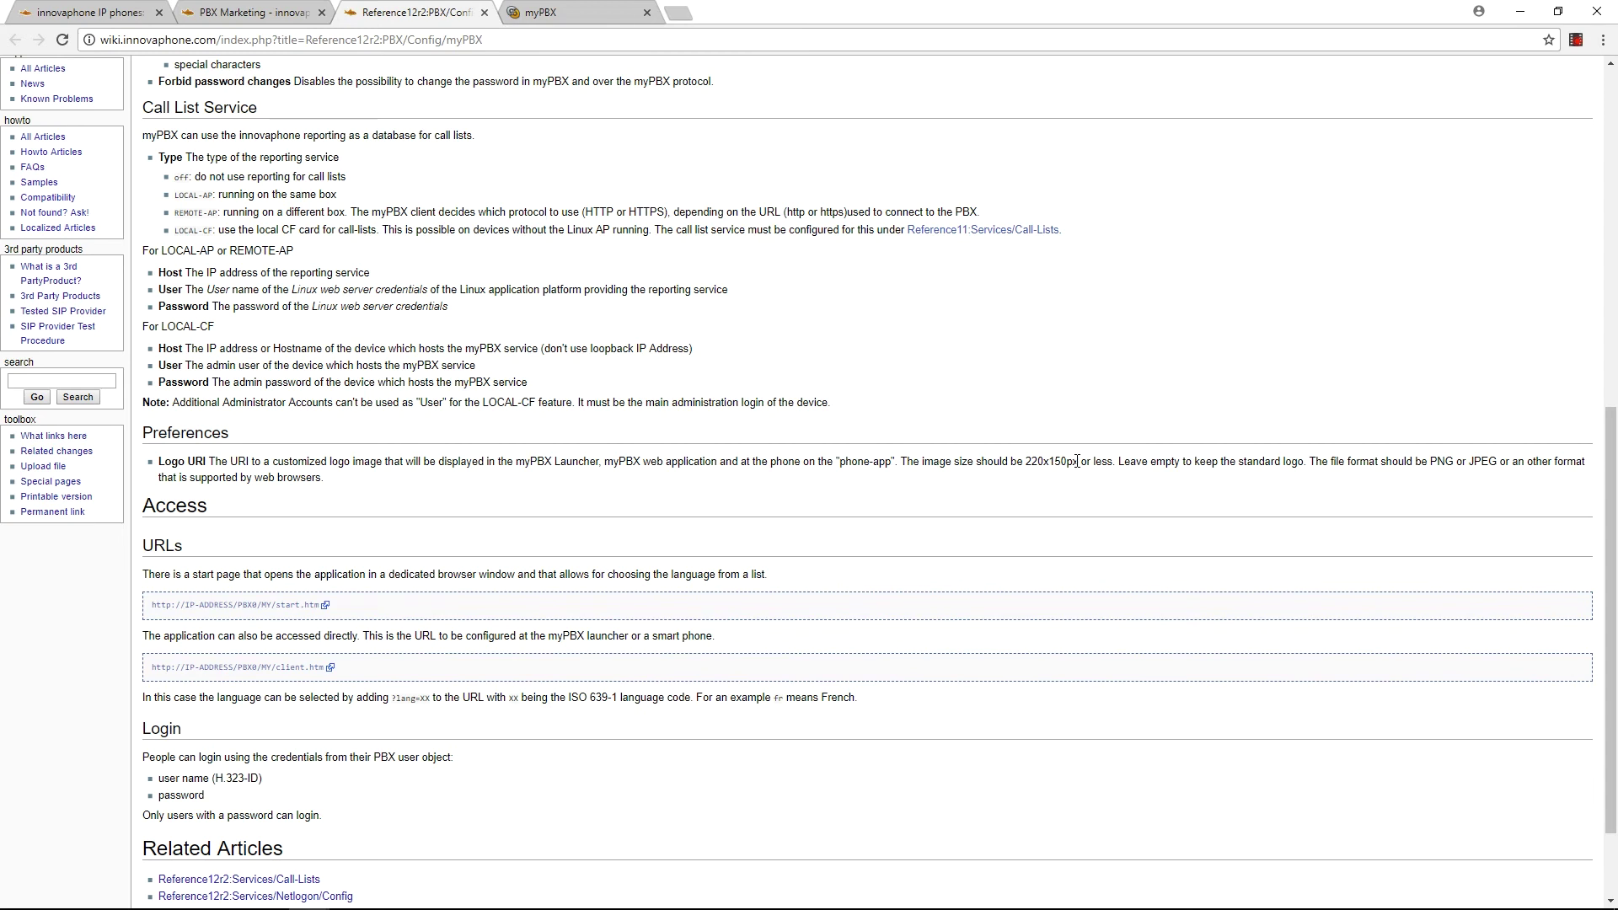
pyautogui.moveTo(1078, 461); pyautogui.dragTo(1023, 462)
pyautogui.hotkey('alt', 'Tab')
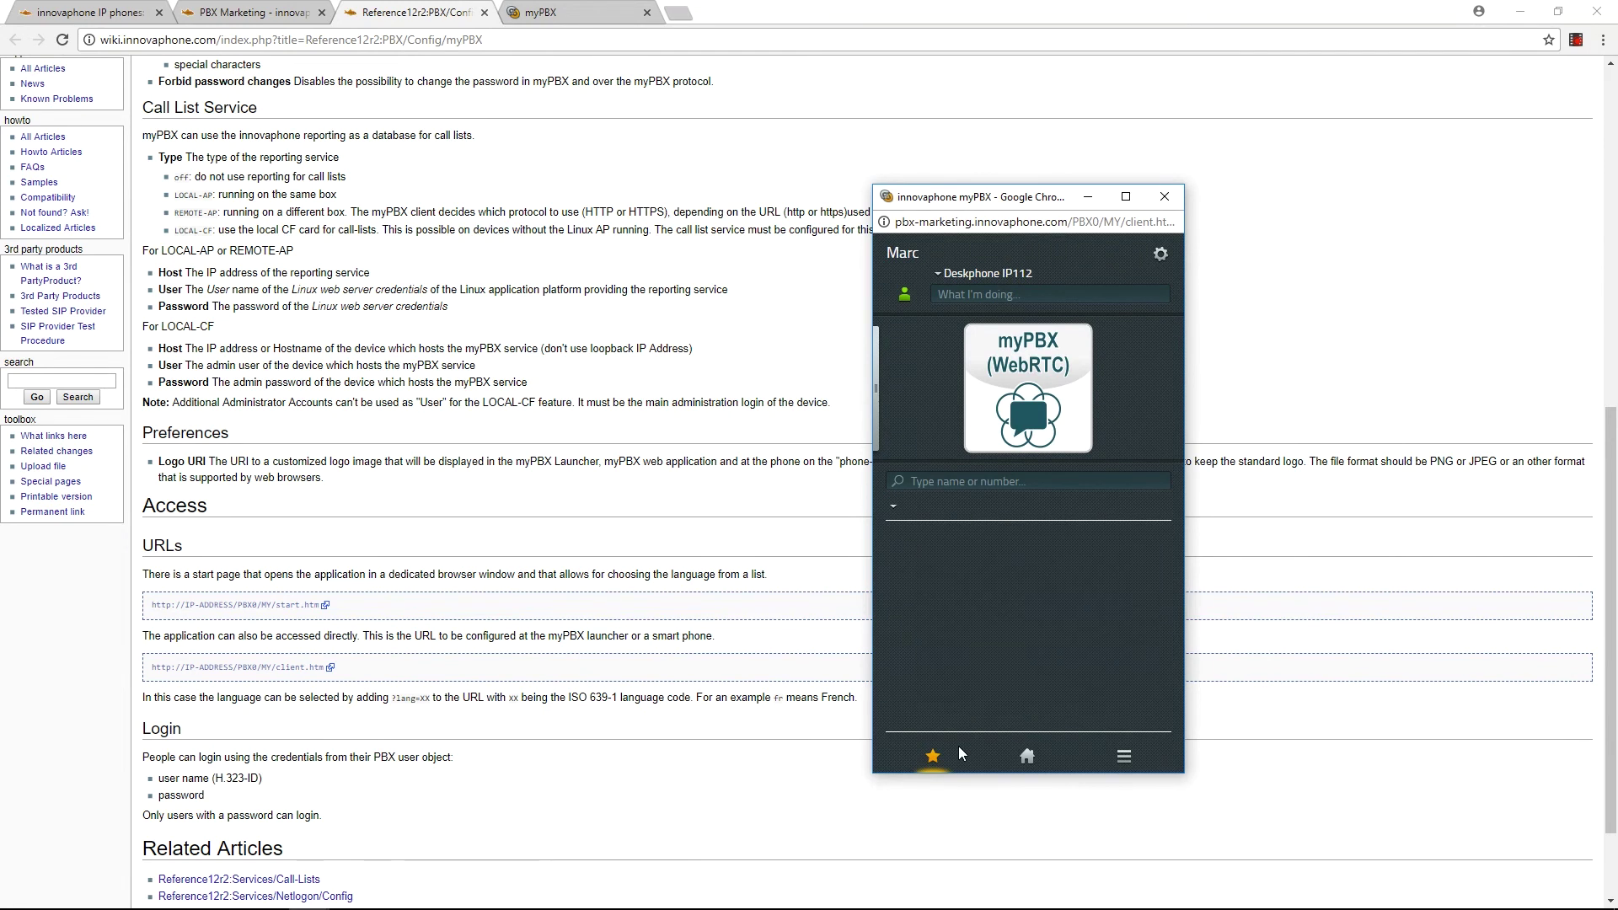